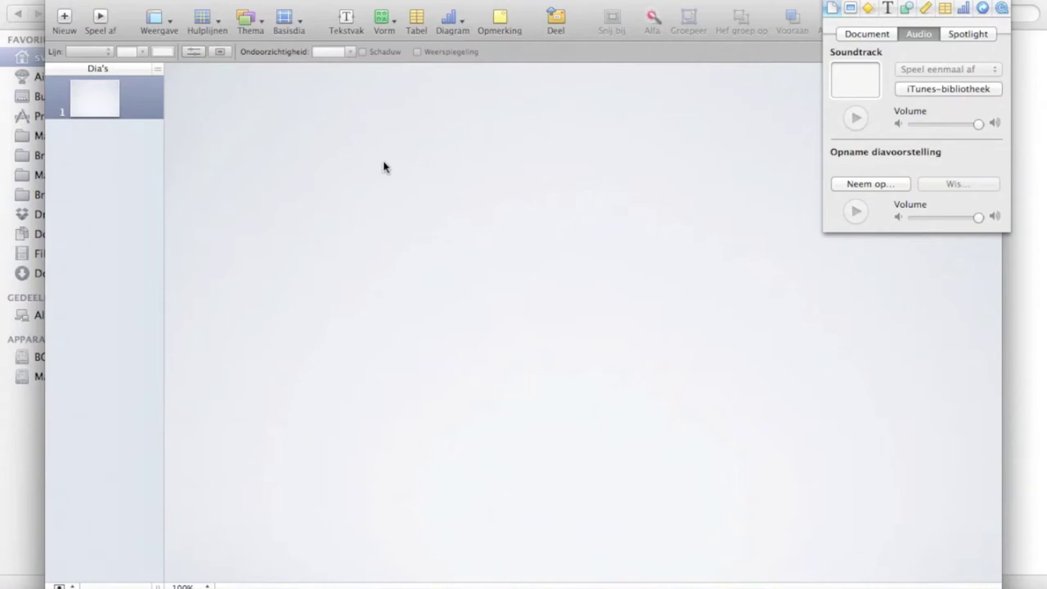
# - Insert the image kop-koffie-22766.jpg from the Bronnen MA1 folder onto slide 1
pyautogui.press('super+shift+v')
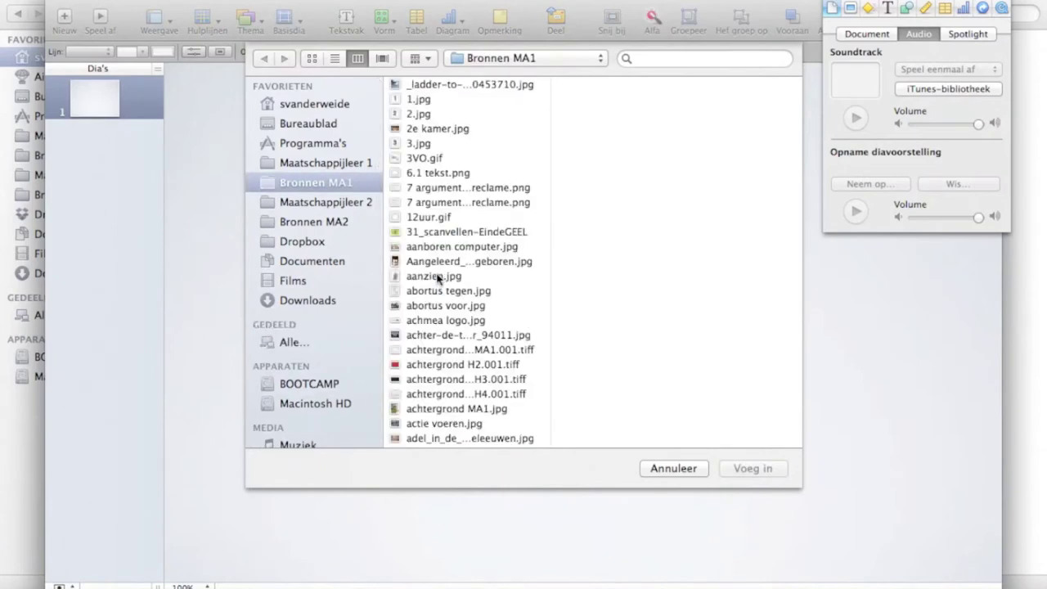
pyautogui.press('k')
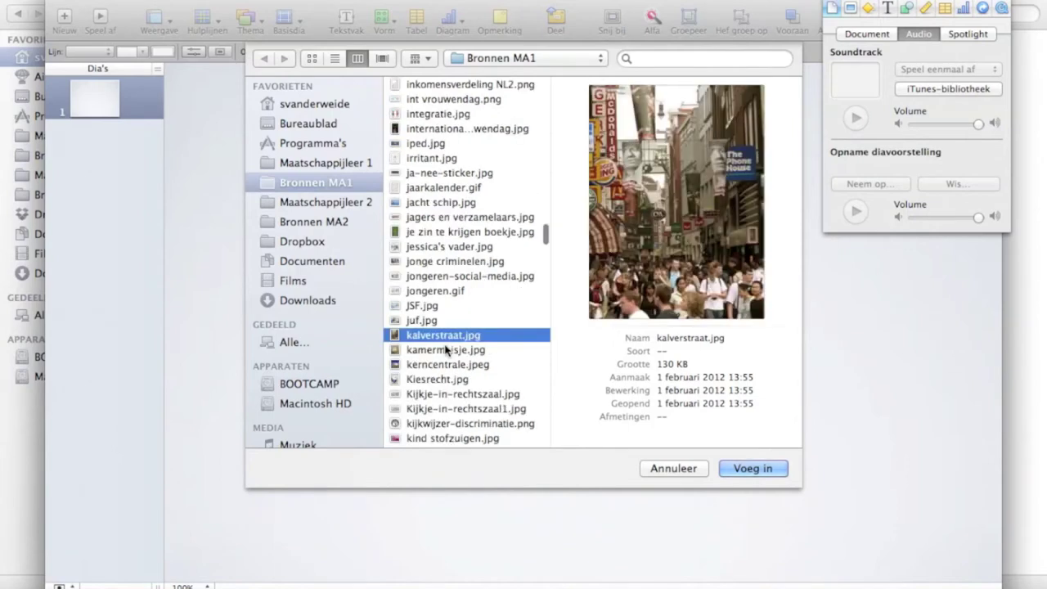
pyautogui.scroll(-1, 446, 350)
pyautogui.scroll(-1, 445, 350)
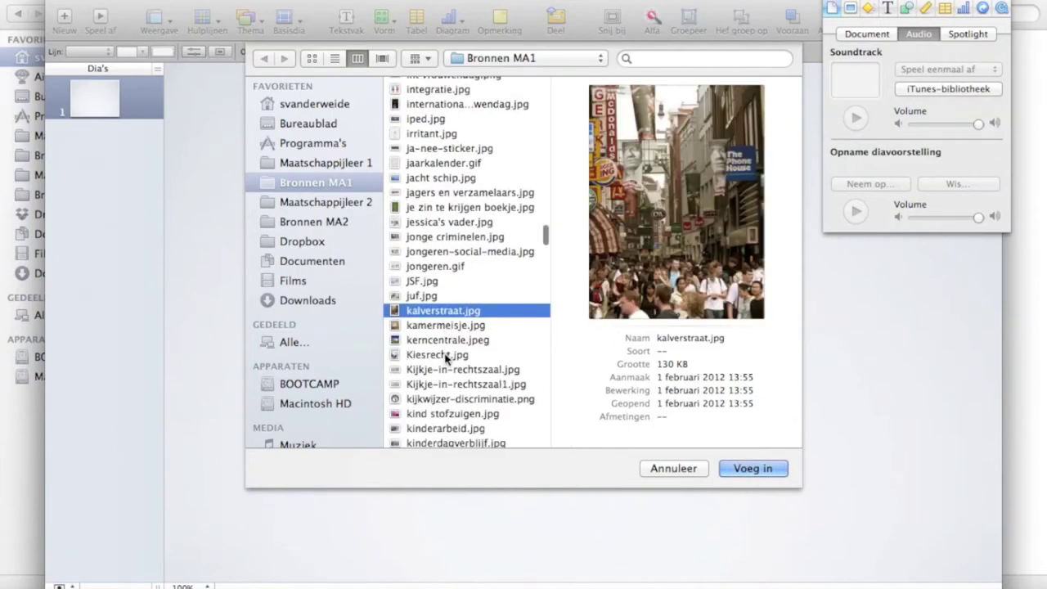
pyautogui.scroll(-5, 446, 356)
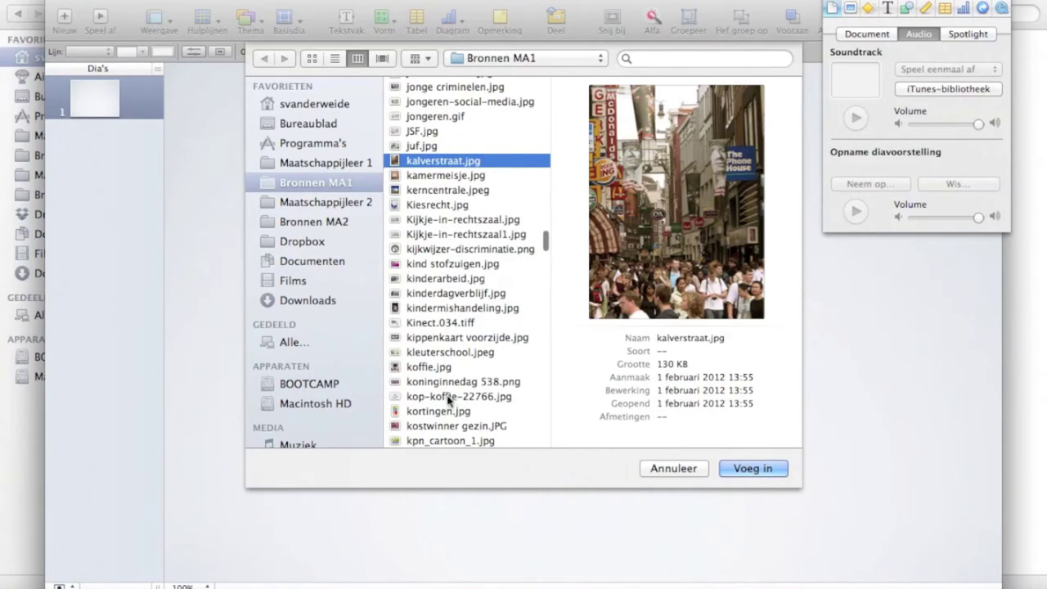
pyautogui.click(448, 397)
pyautogui.doubleClick(448, 397)
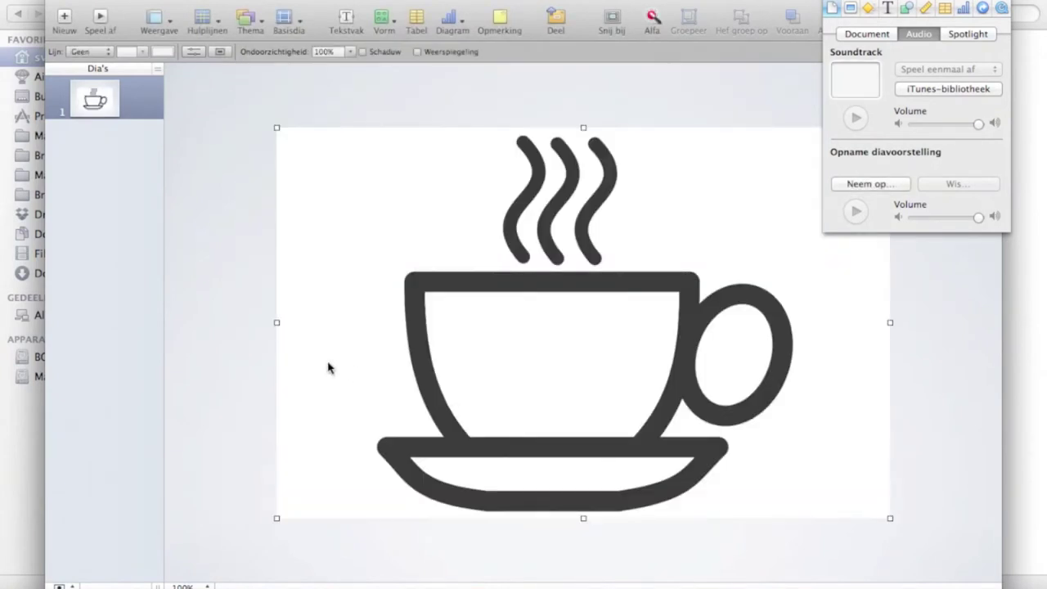
pyautogui.click(242, 352)
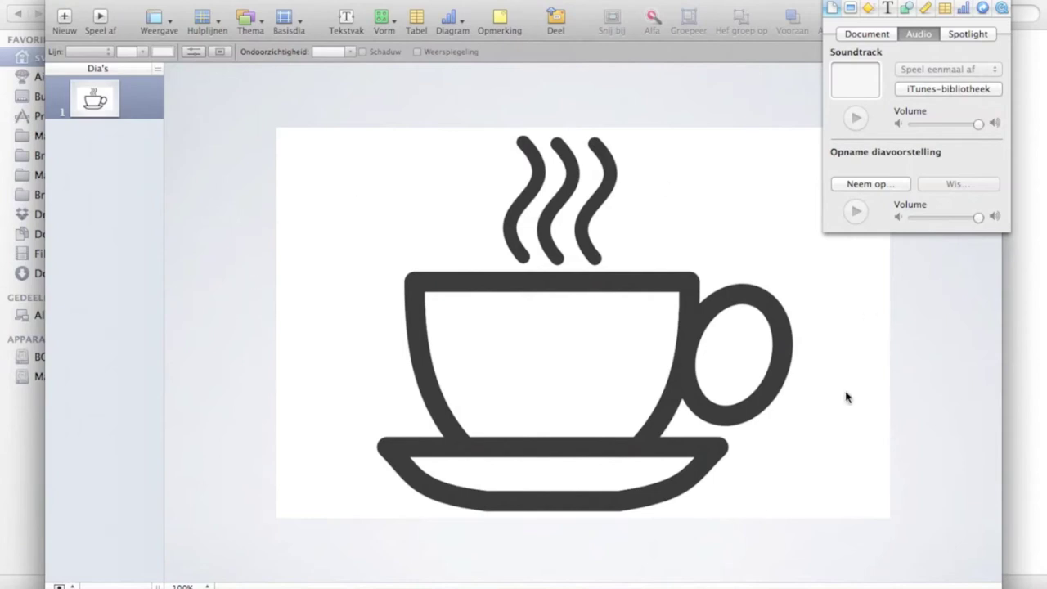
# - Make the white background around the coffee cup transparent with the Alfa tool
pyautogui.click(374, 346)
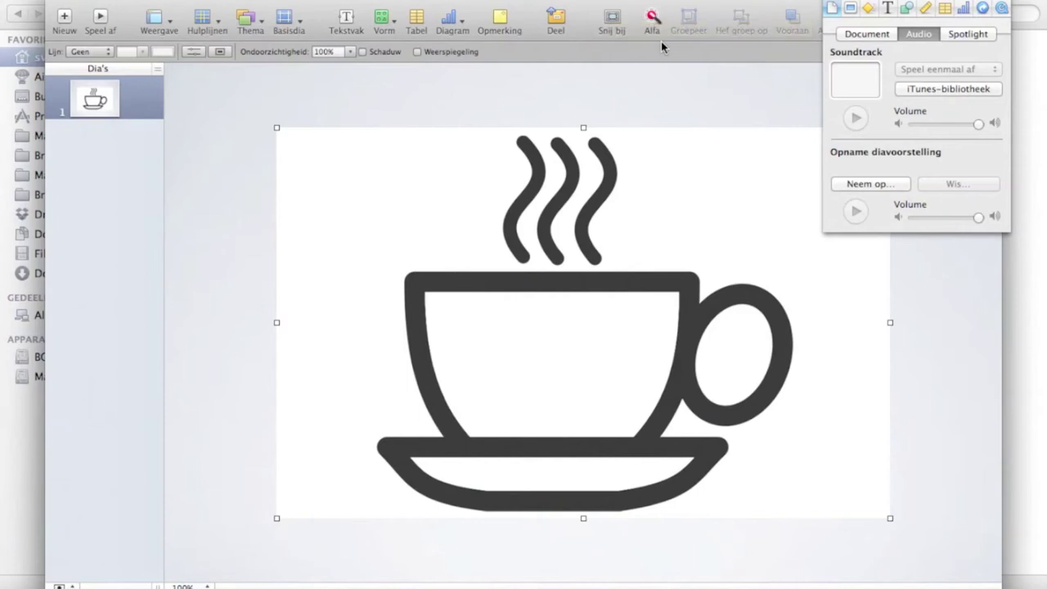
pyautogui.click(650, 20)
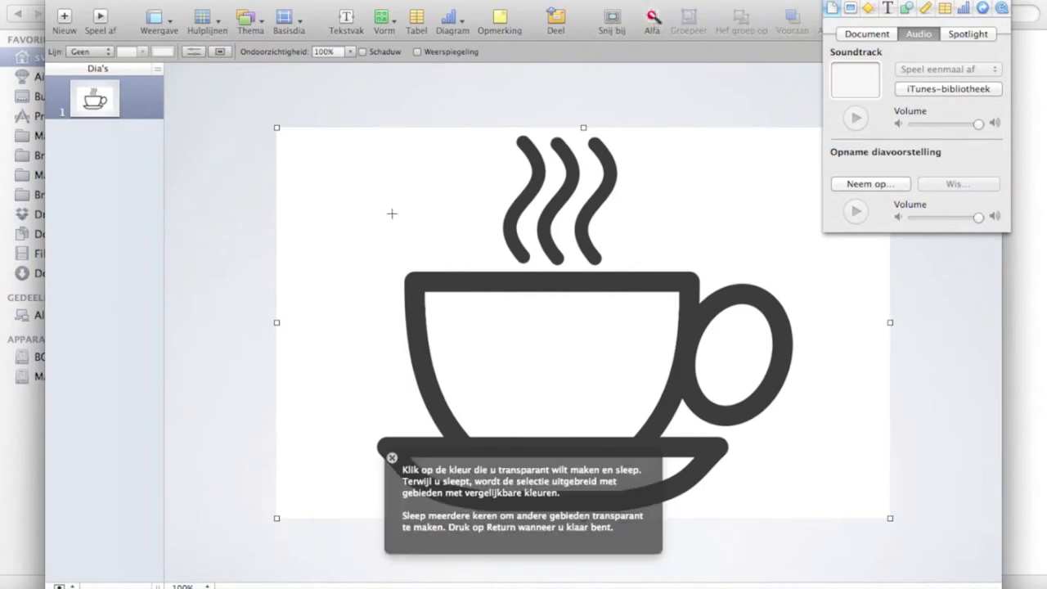
pyautogui.moveTo(392, 213); pyautogui.dragTo(390, 214)
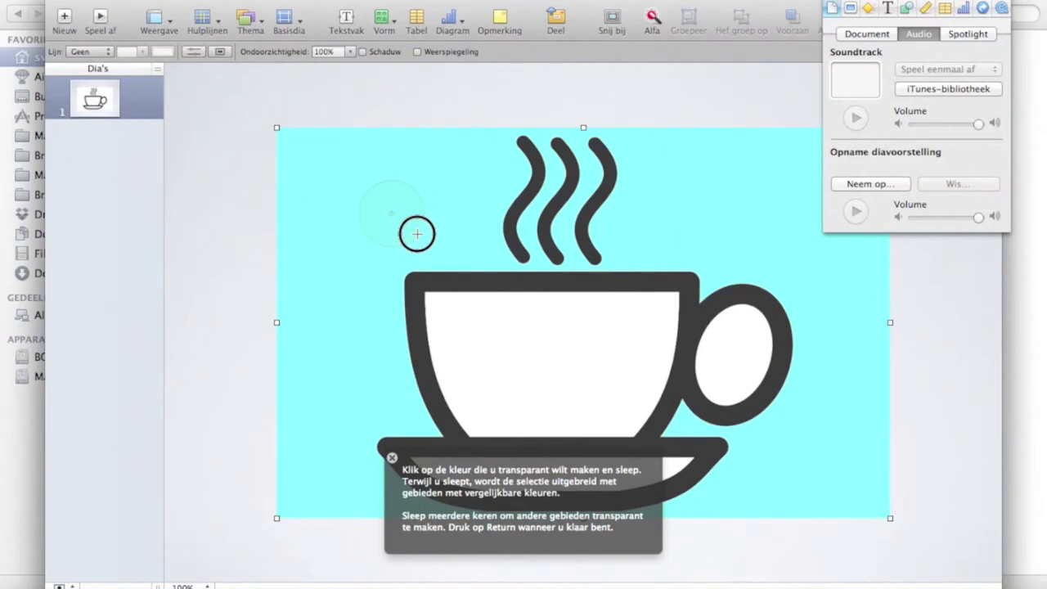
pyautogui.moveTo(417, 234); pyautogui.dragTo(424, 242)
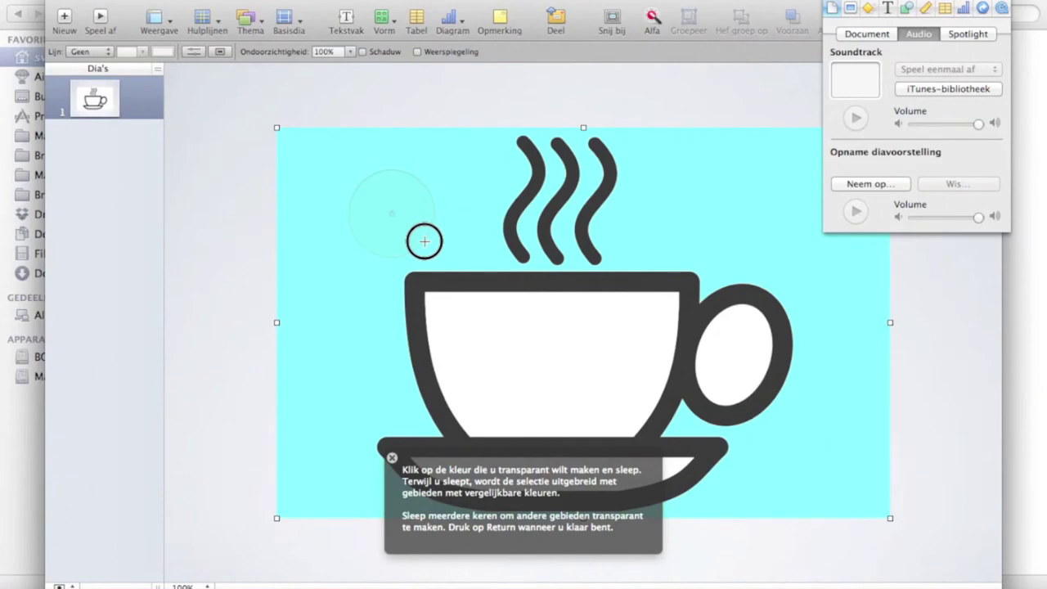
pyautogui.moveTo(425, 241); pyautogui.dragTo(424, 242)
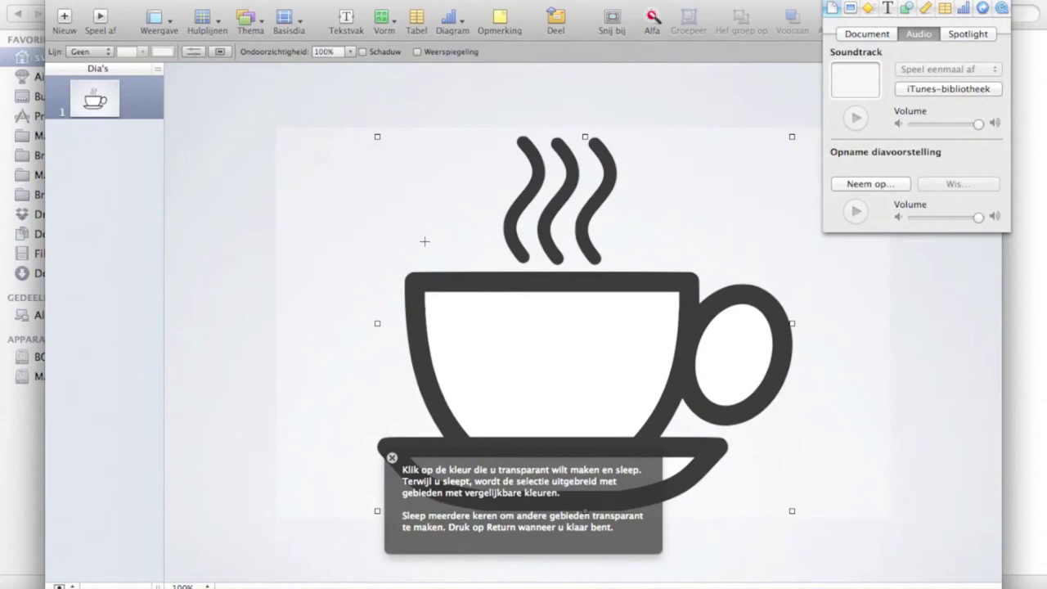
pyautogui.click(425, 241)
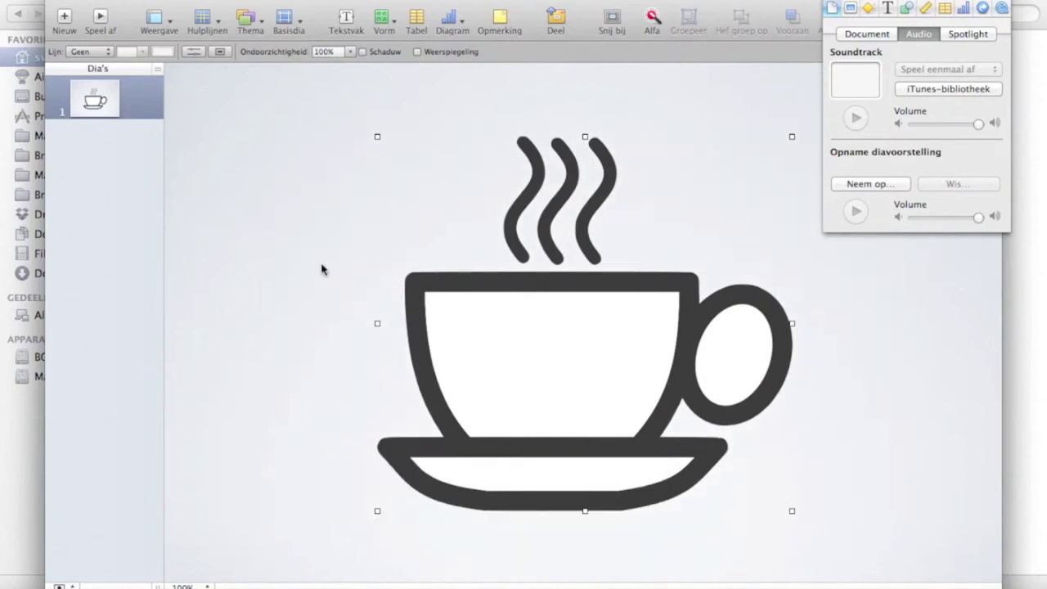
pyautogui.click(315, 362)
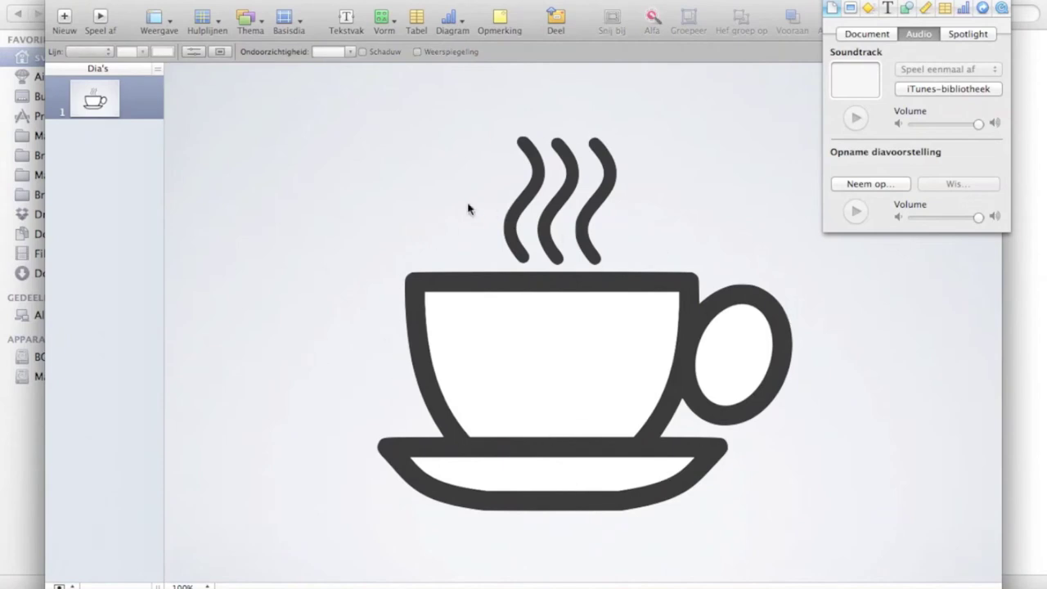
# - Scale the cup image down proportionally to about 413 × 372 px
pyautogui.click(581, 377)
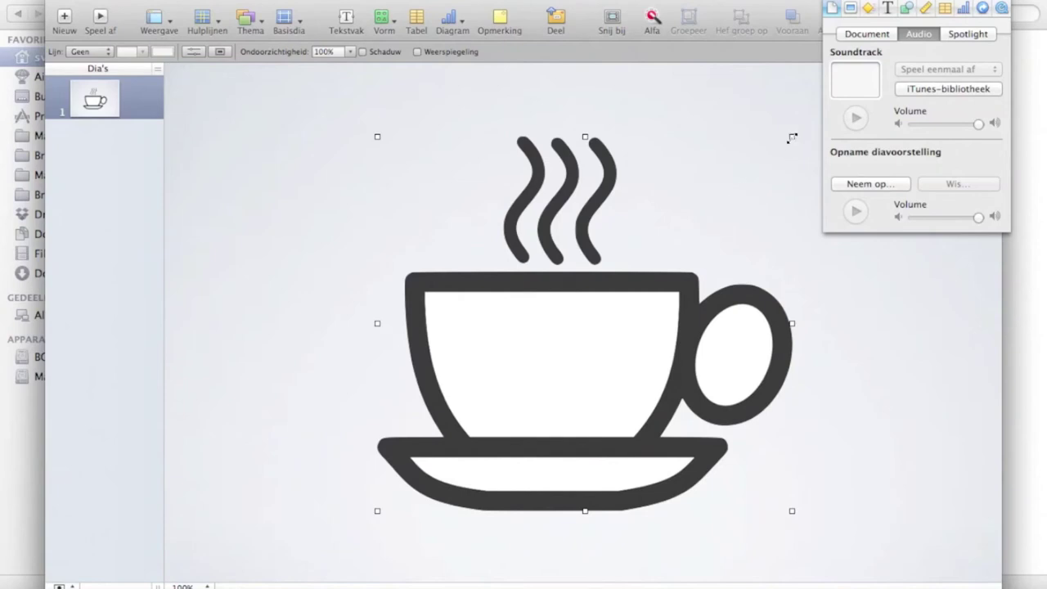
pyautogui.moveTo(792, 138); pyautogui.dragTo(716, 220)
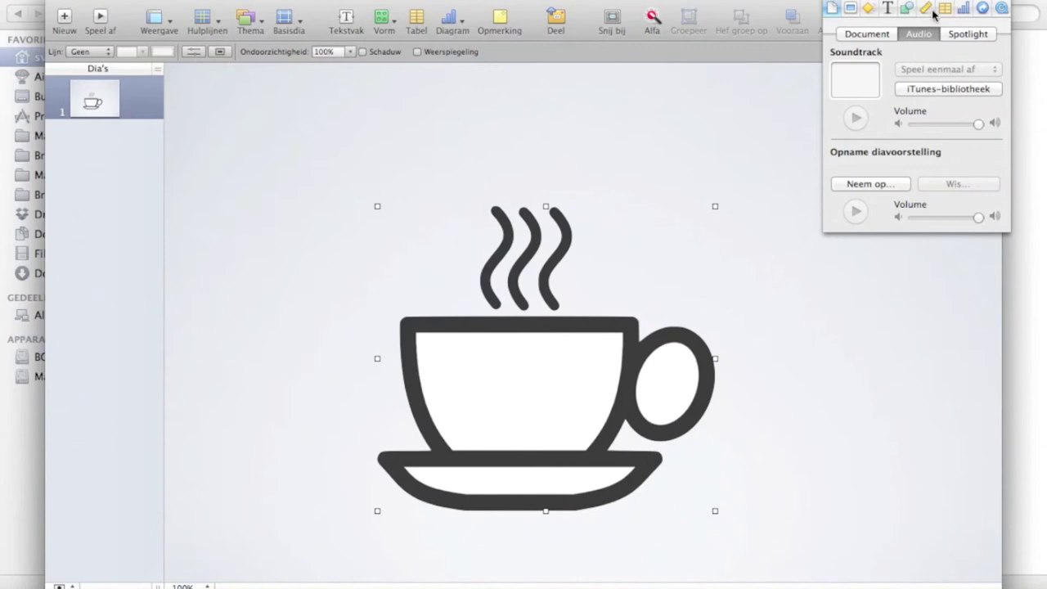
# - Try the rotation dial and mirror the cup image vertically and horizontally, flipping it back each time
pyautogui.click(907, 8)
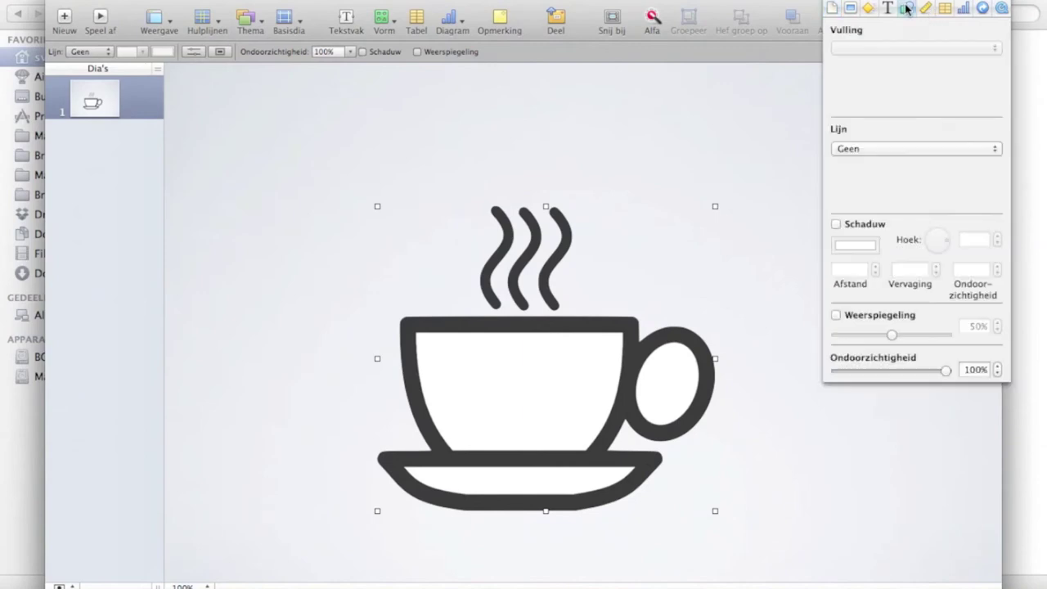
pyautogui.click(926, 7)
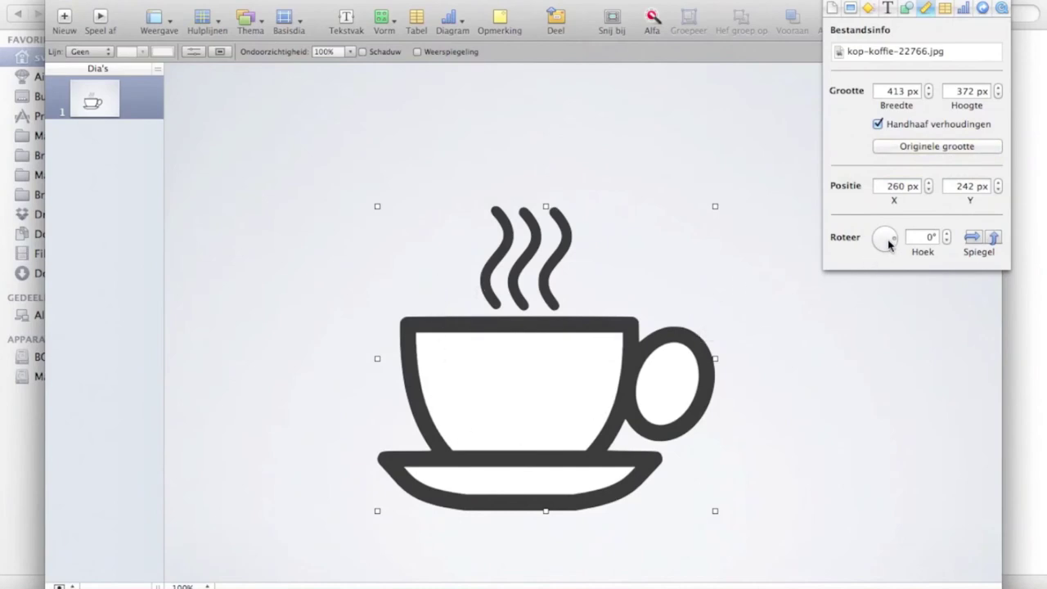
pyautogui.moveTo(891, 244)
pyautogui.mouseDown()
pyautogui.moveTo(879, 228)
pyautogui.moveTo(874, 248)
pyautogui.moveTo(870, 227)
pyautogui.moveTo(891, 220)
pyautogui.moveTo(901, 239)
pyautogui.moveTo(886, 242)
pyautogui.moveTo(898, 249)
pyautogui.mouseUp()
pyautogui.click(991, 238)
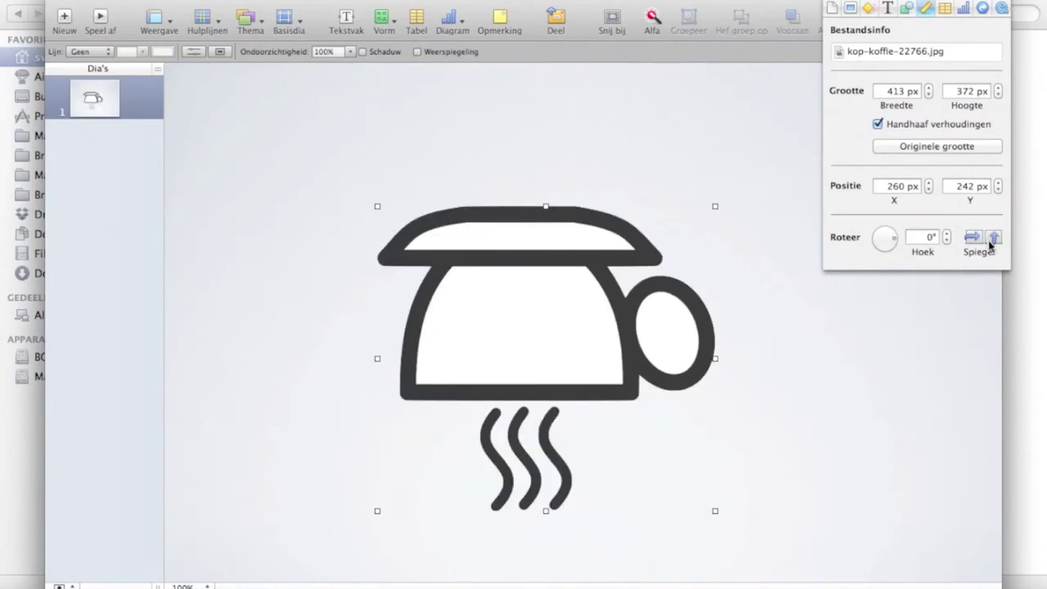
pyautogui.click(991, 240)
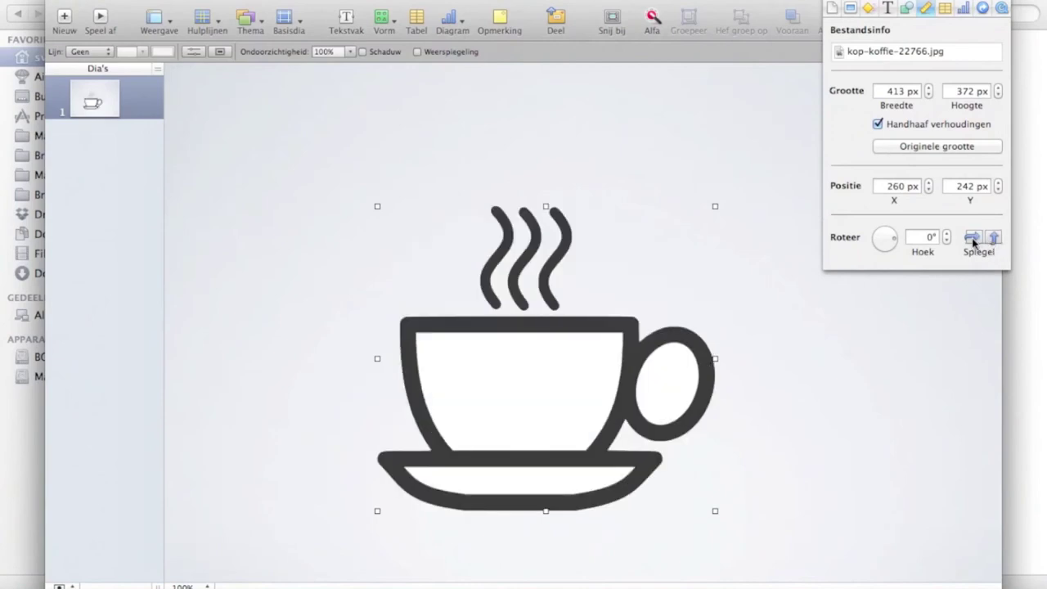
pyautogui.click(972, 238)
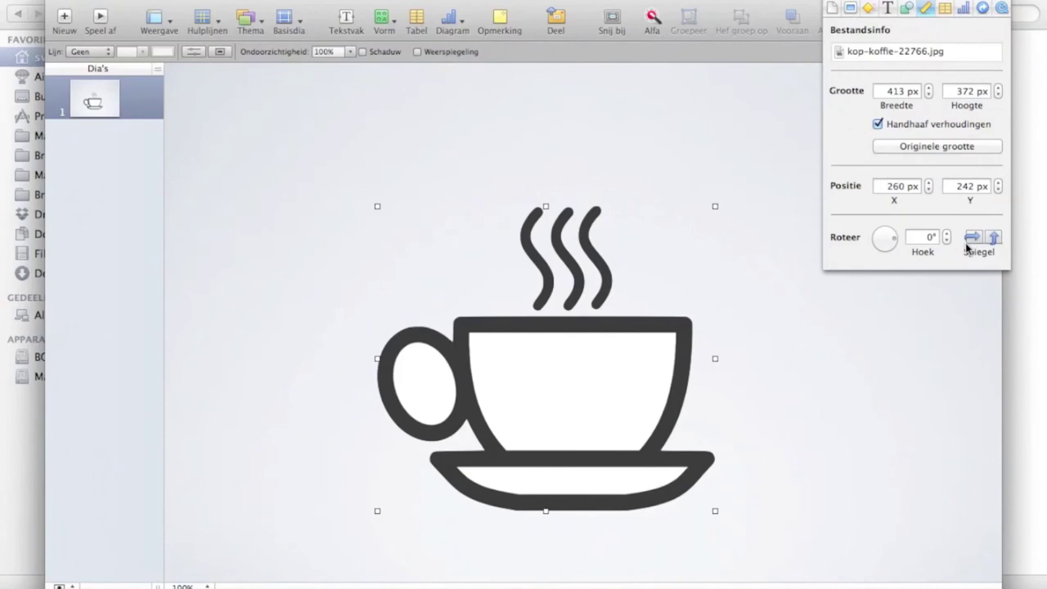
pyautogui.click(970, 239)
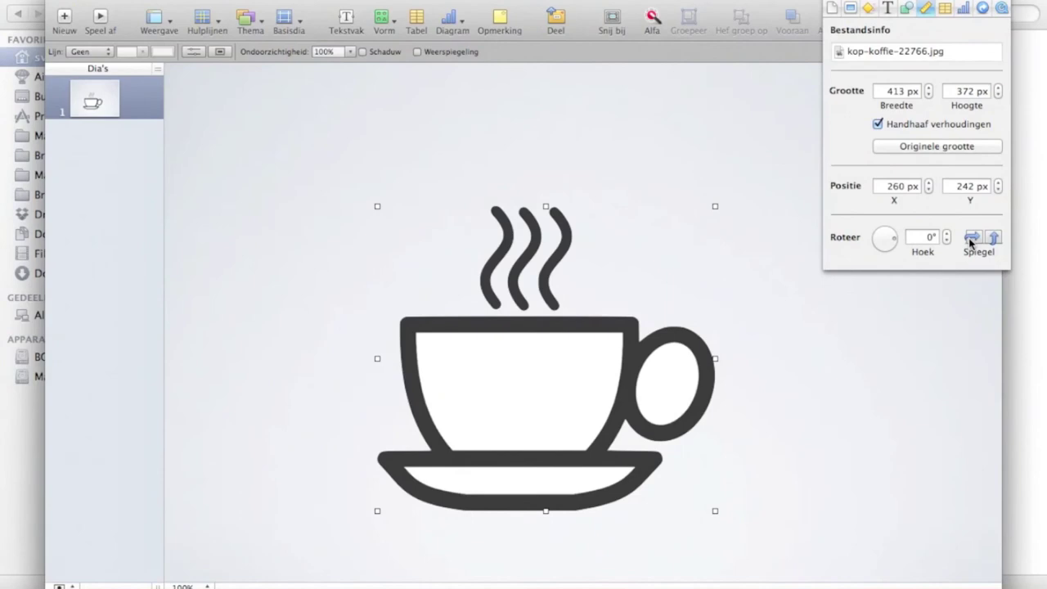
# - Move the cup image to about X 254 px, Y 172 px and place a text box reading "kop koffie" inside the cup
pyautogui.moveTo(539, 379); pyautogui.dragTo(533, 327)
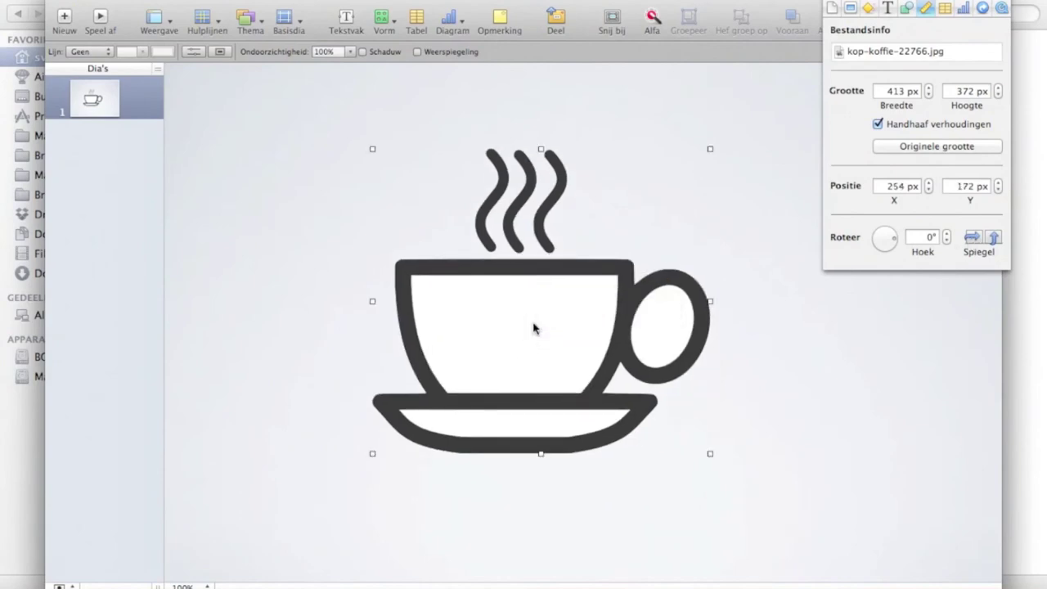
pyautogui.click(346, 23)
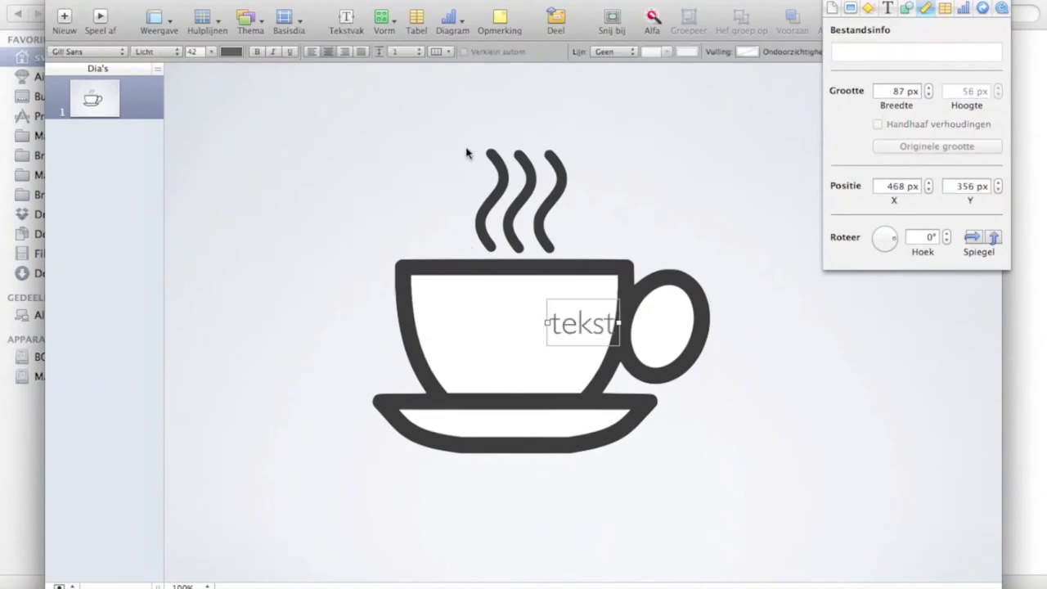
pyautogui.doubleClick(579, 316)
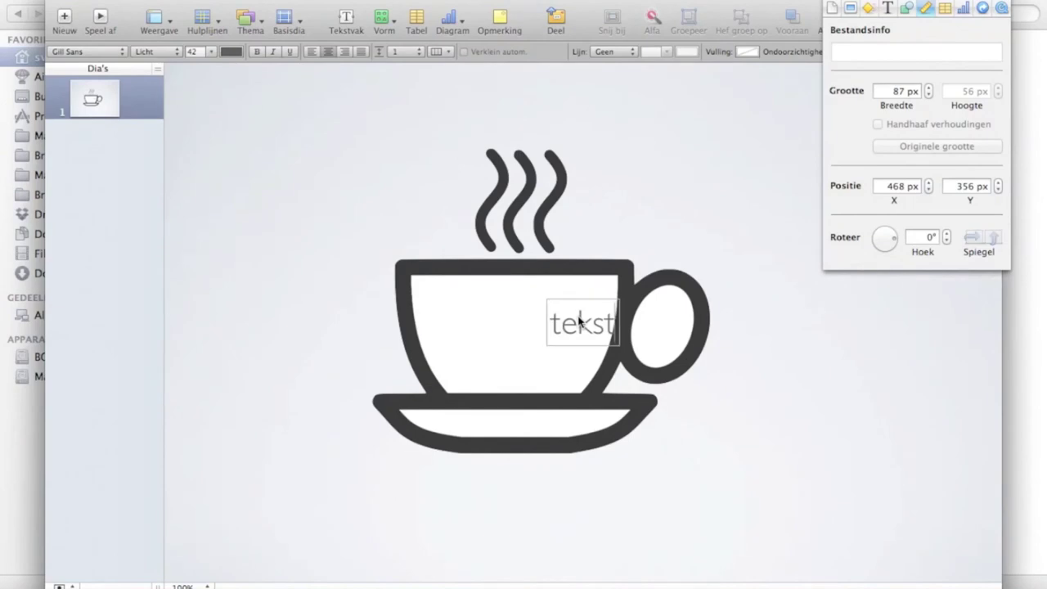
pyautogui.write('kop koff')
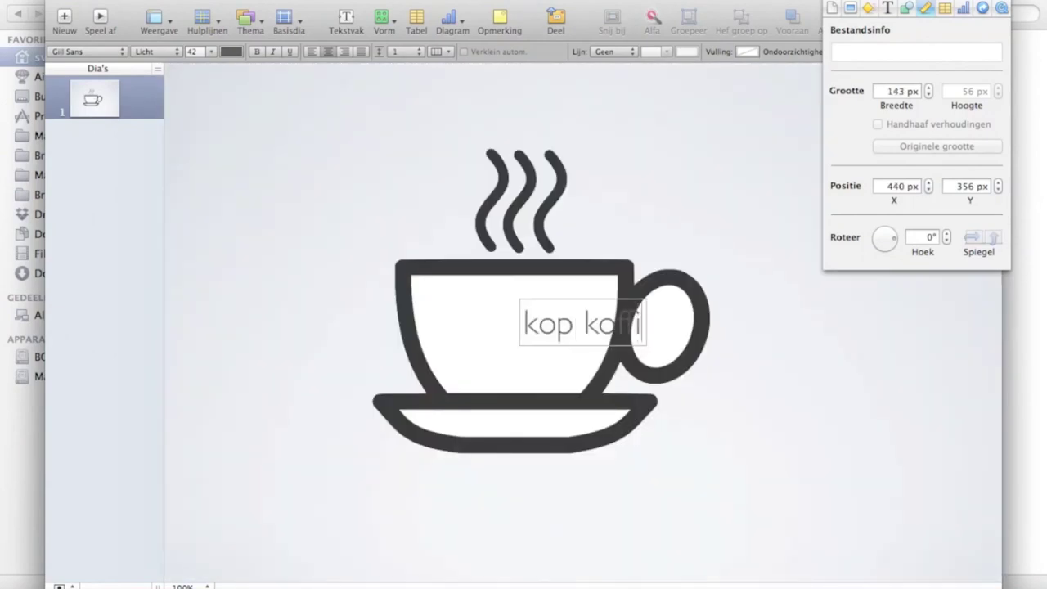
pyautogui.write('e')
pyautogui.click(790, 448)
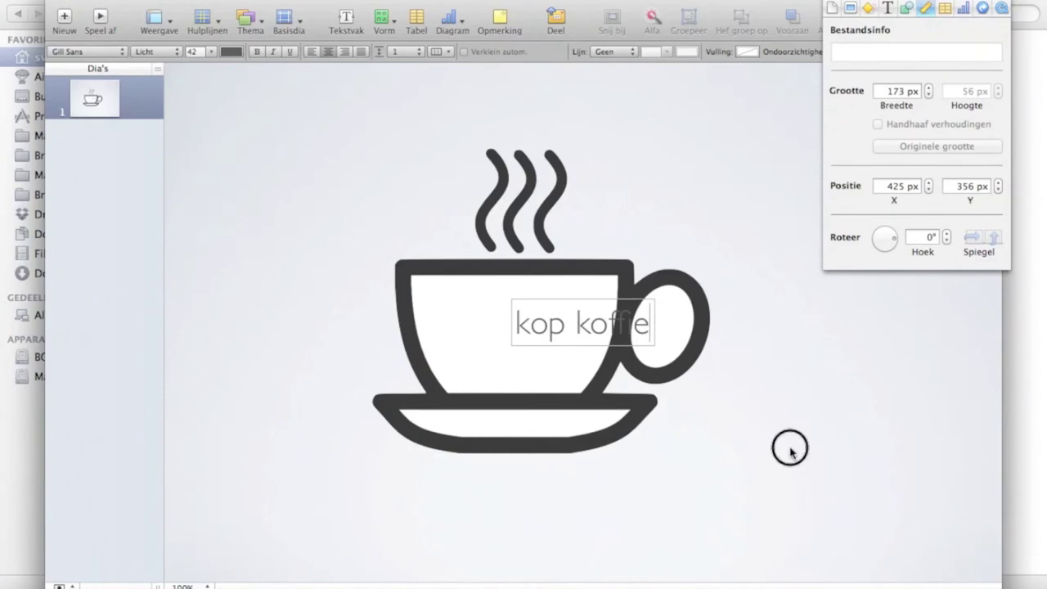
pyautogui.moveTo(583, 329); pyautogui.dragTo(517, 326)
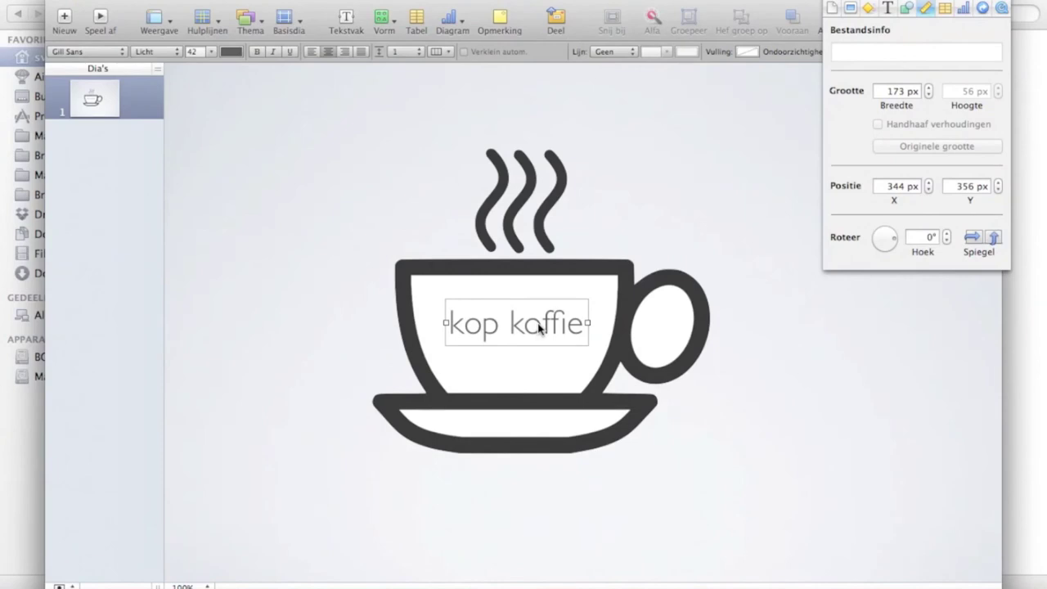
# - Bring the cup image to the front, over the "kop koffie" text
pyautogui.click(610, 303)
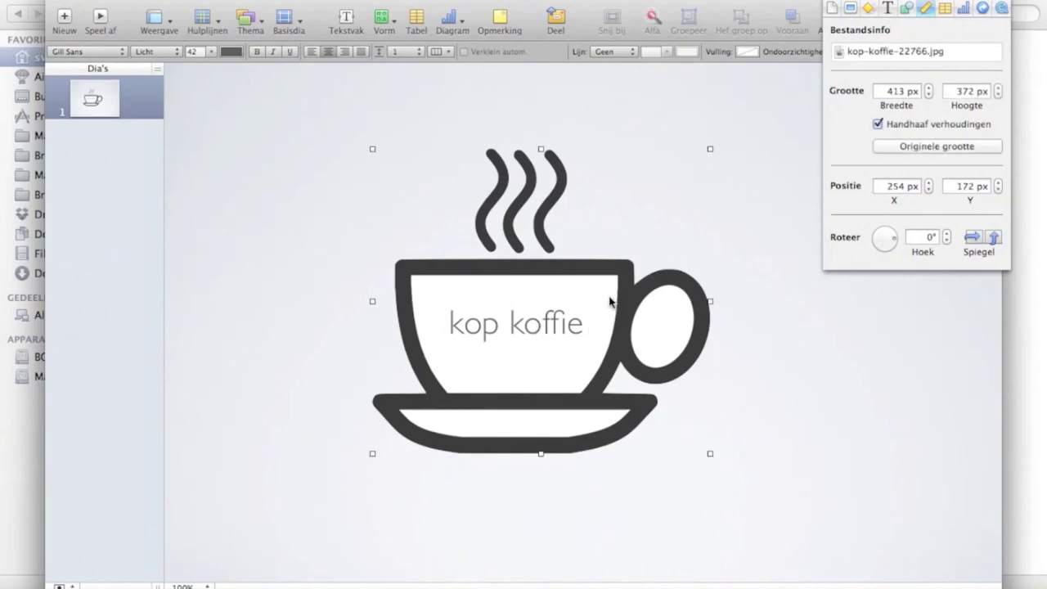
pyautogui.rightClick(609, 302)
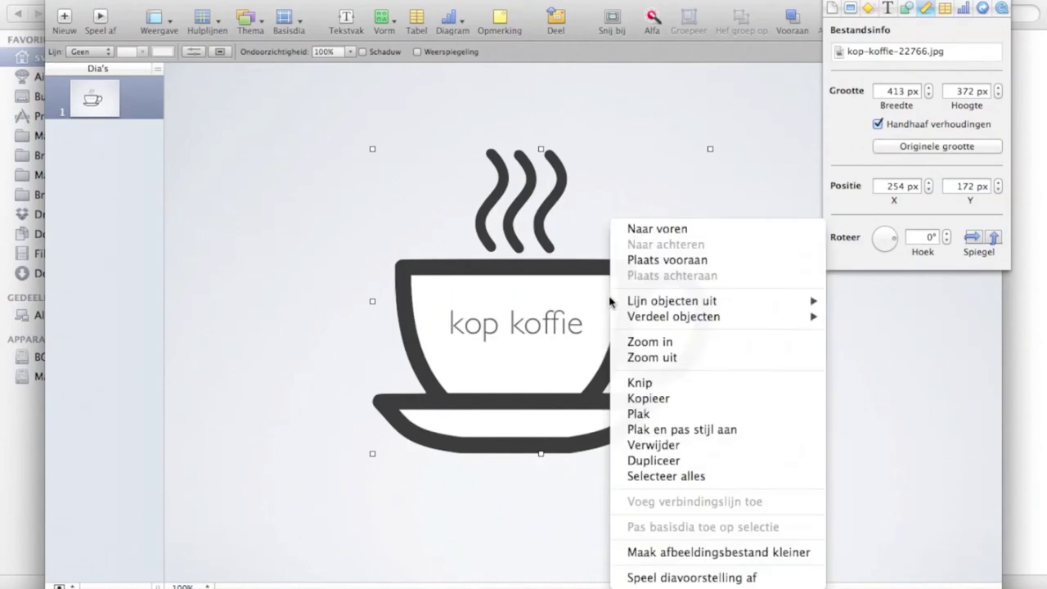
pyautogui.click(678, 260)
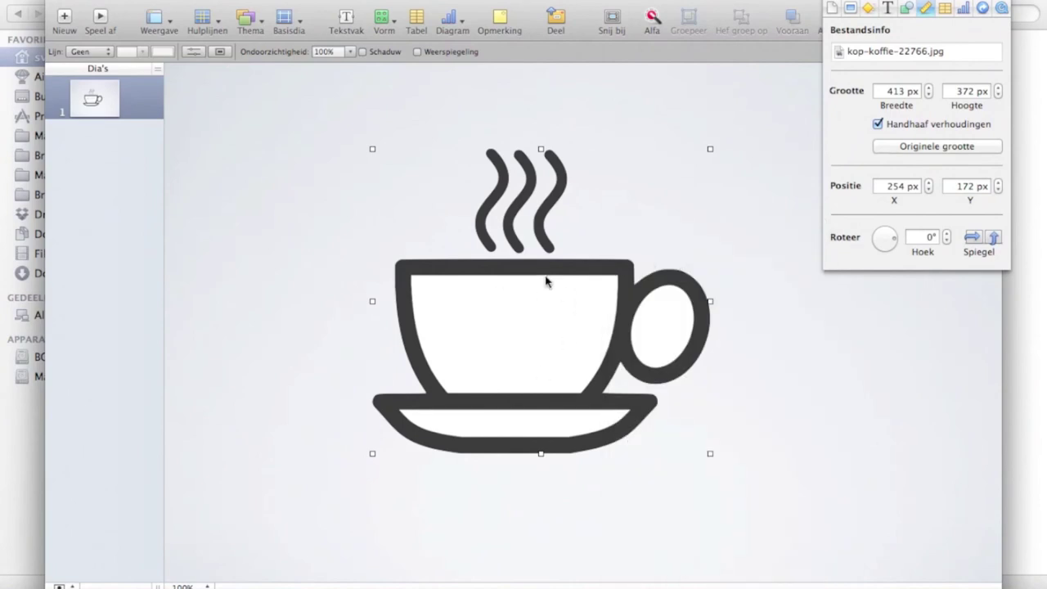
# - Send the cup image to the back, behind the "kop koffie" text
pyautogui.rightClick(488, 326)
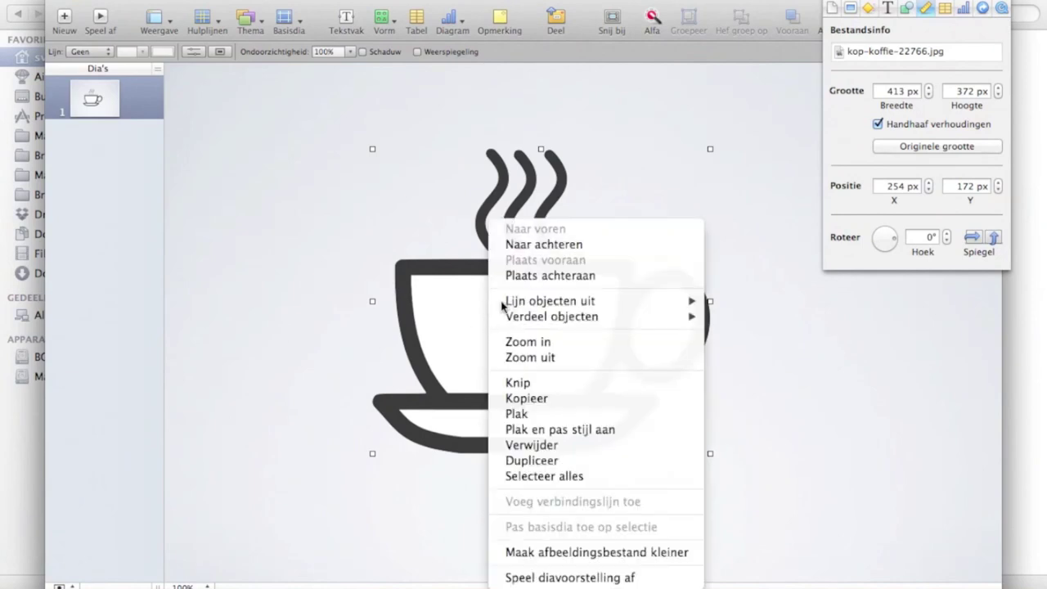
pyautogui.click(545, 276)
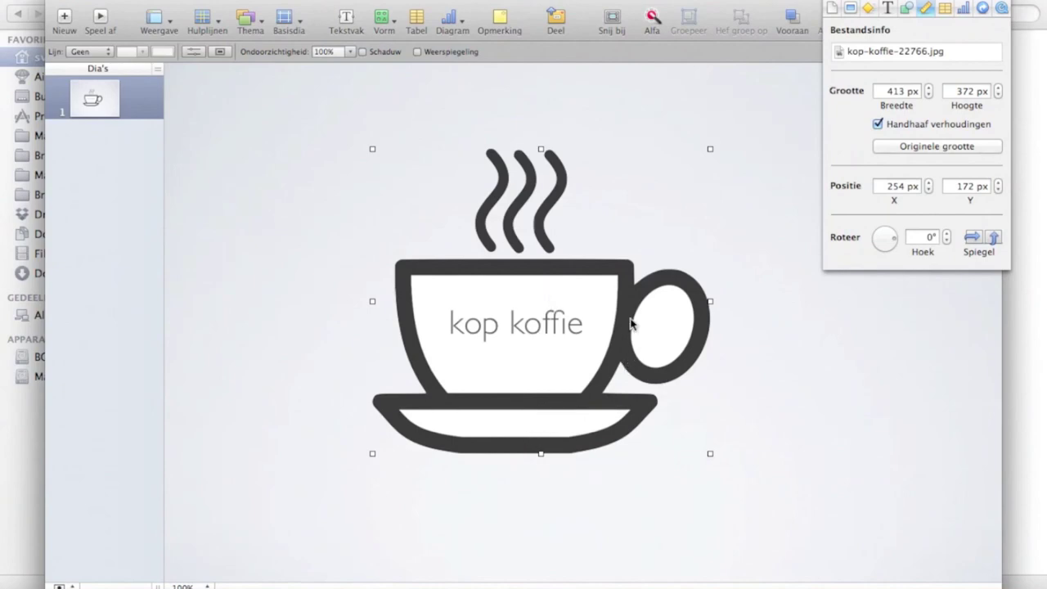
pyautogui.click(769, 364)
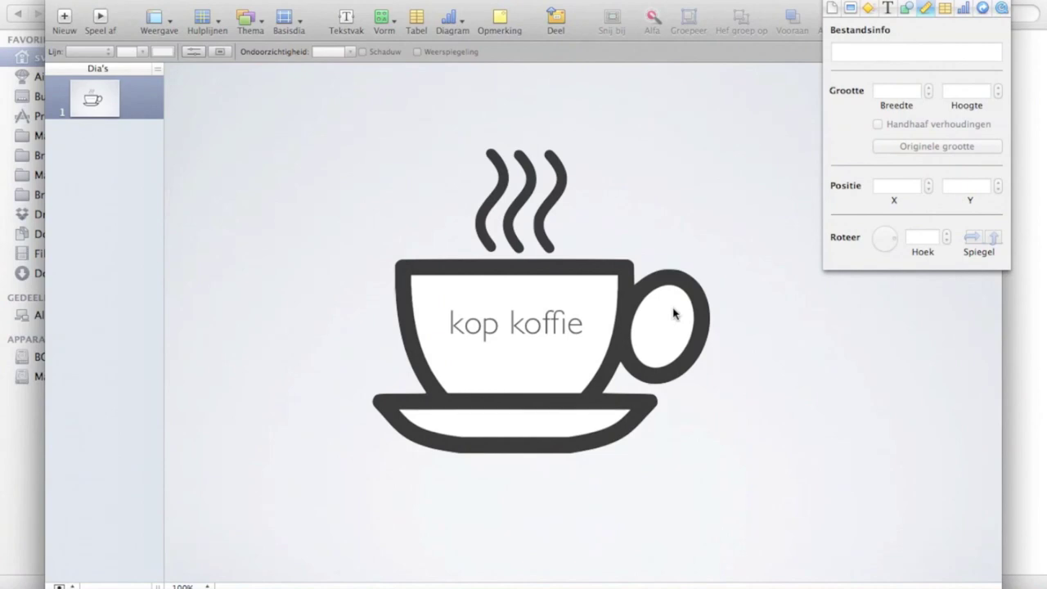
# - Make the white area inside the cup's handle transparent with Instant Alpha
pyautogui.click(548, 386)
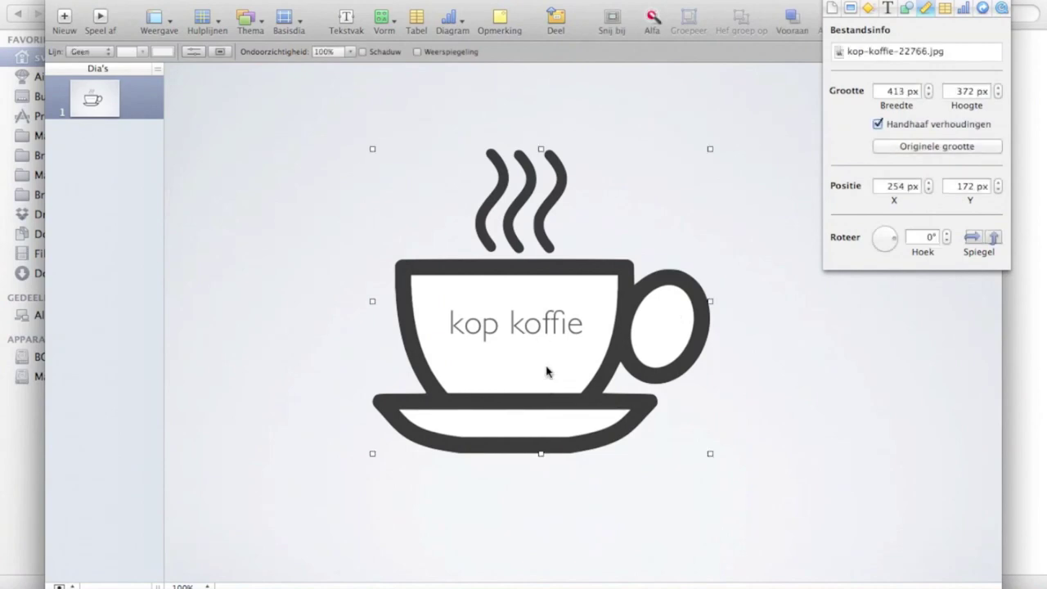
pyautogui.click(652, 18)
pyautogui.moveTo(658, 336)
pyautogui.mouseDown()
pyautogui.moveTo(659, 315)
pyautogui.moveTo(659, 349)
pyautogui.mouseUp()
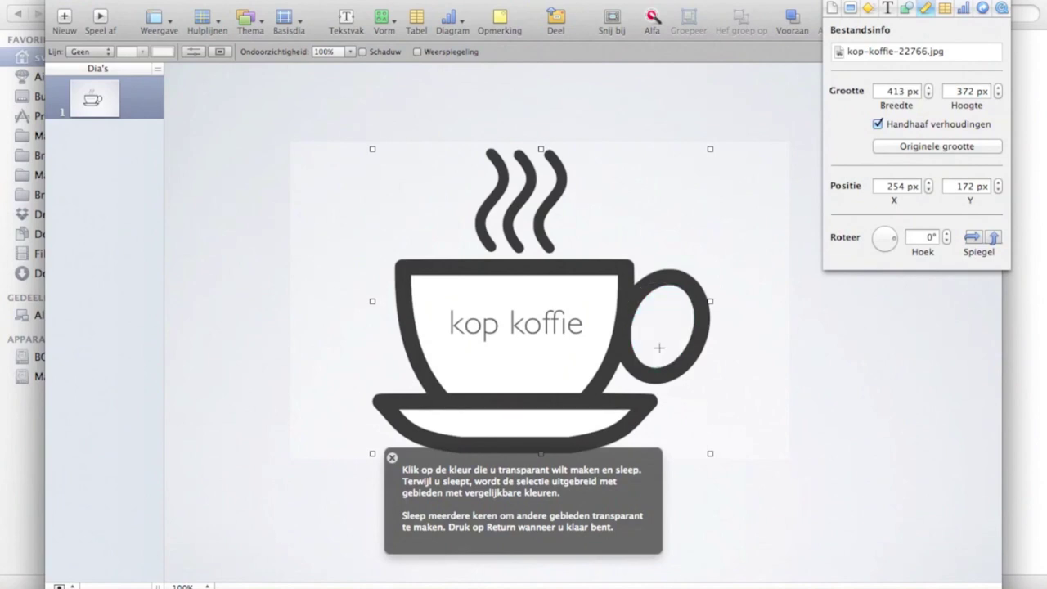
pyautogui.press('Return')
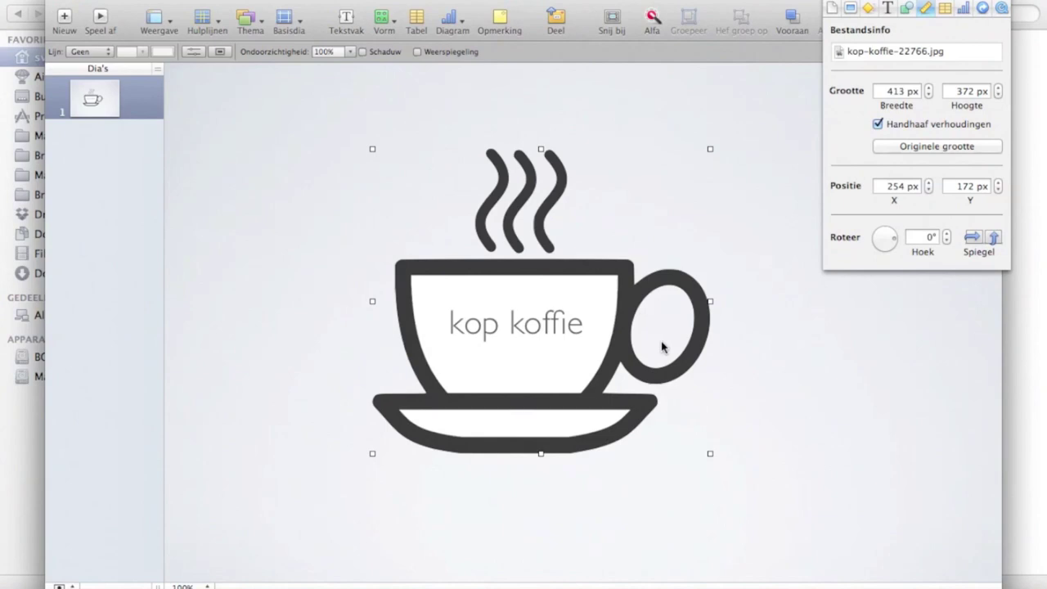
# - Group the cup image and the "kop koffie" text box into one object
pyautogui.click(519, 332)
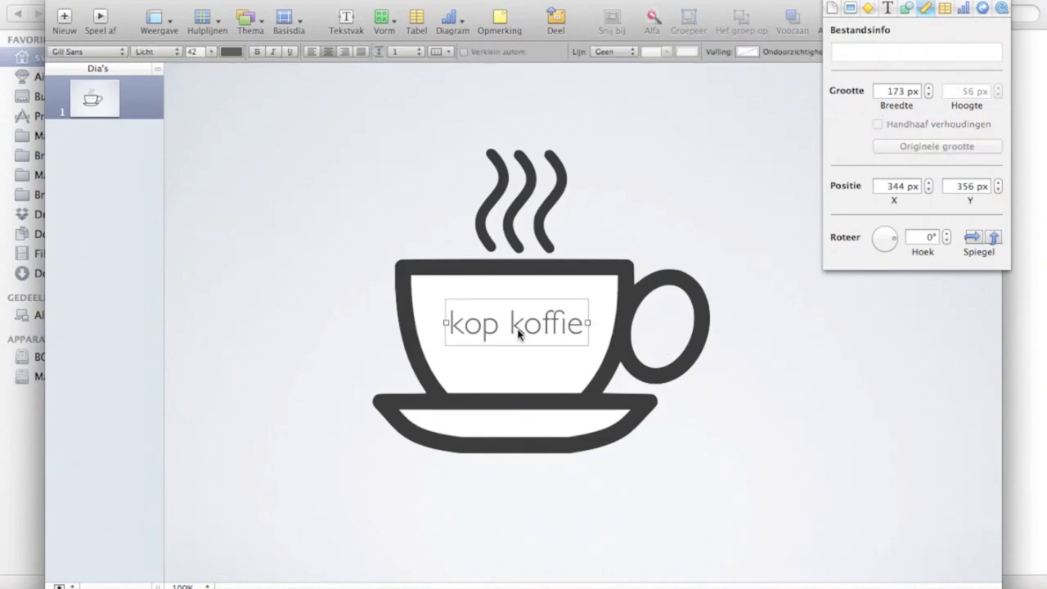
pyautogui.click(515, 374)
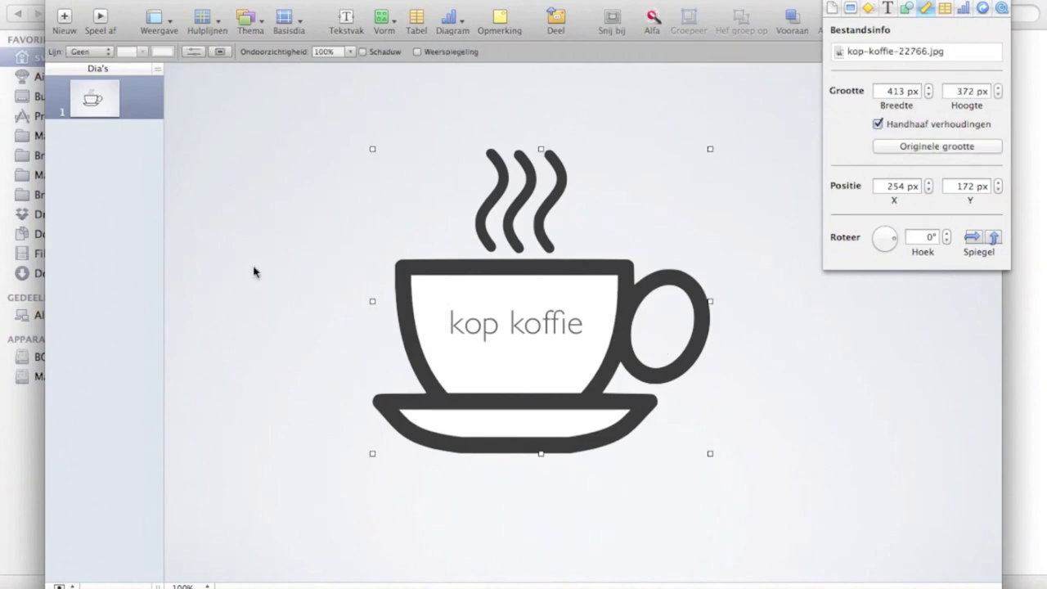
pyautogui.click(275, 270)
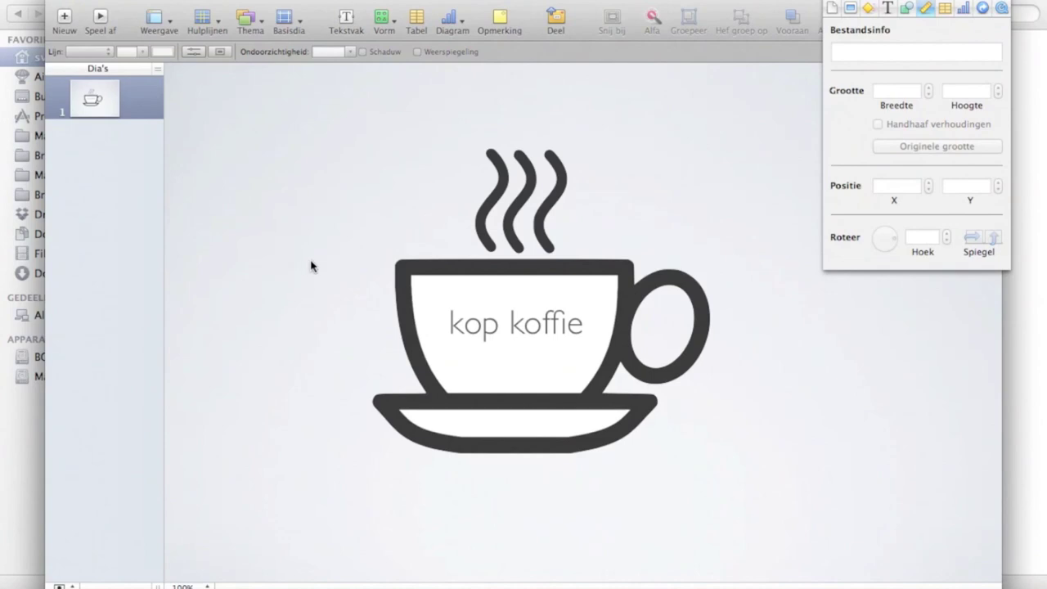
pyautogui.moveTo(309, 232); pyautogui.dragTo(675, 443)
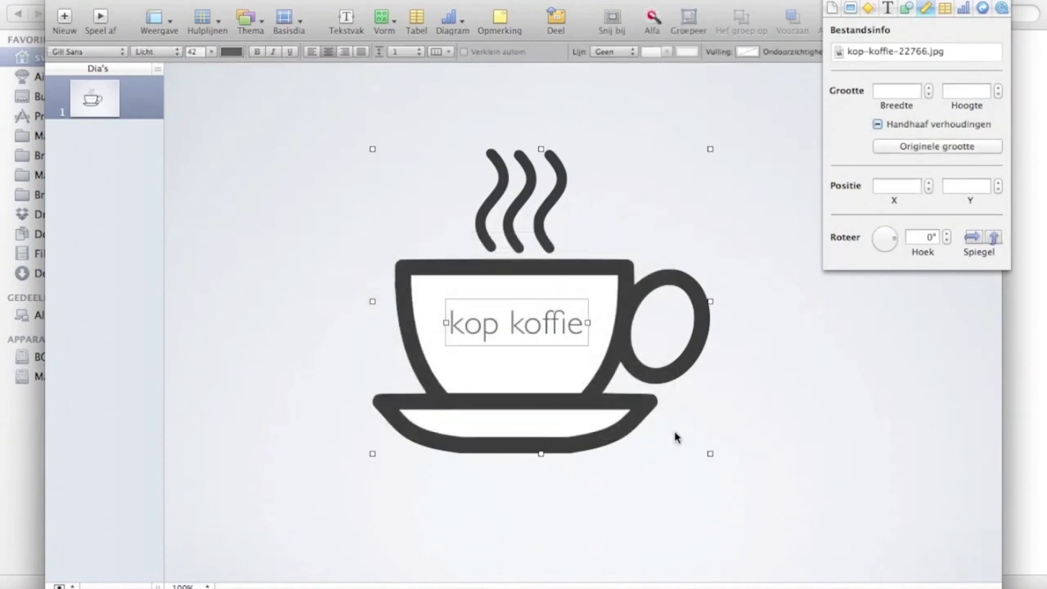
pyautogui.click(690, 23)
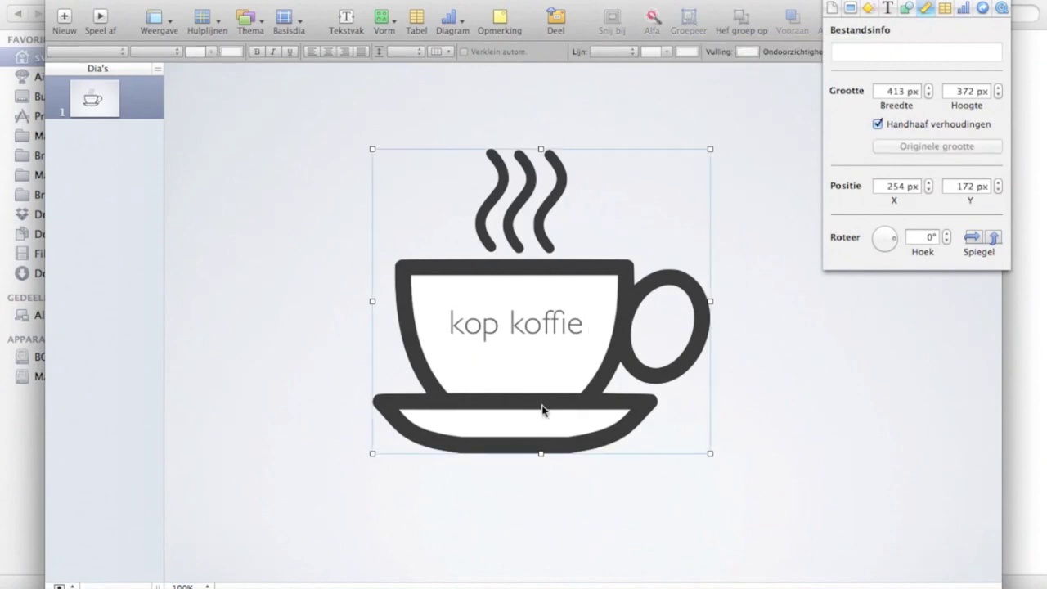